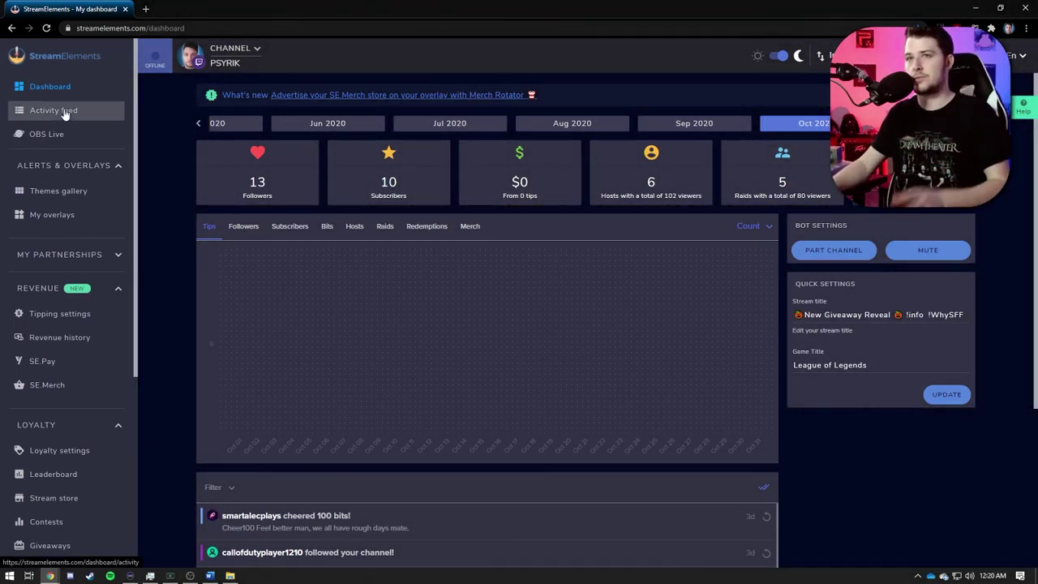
View the activity feed page and the OBS.Live page
click(65, 114)
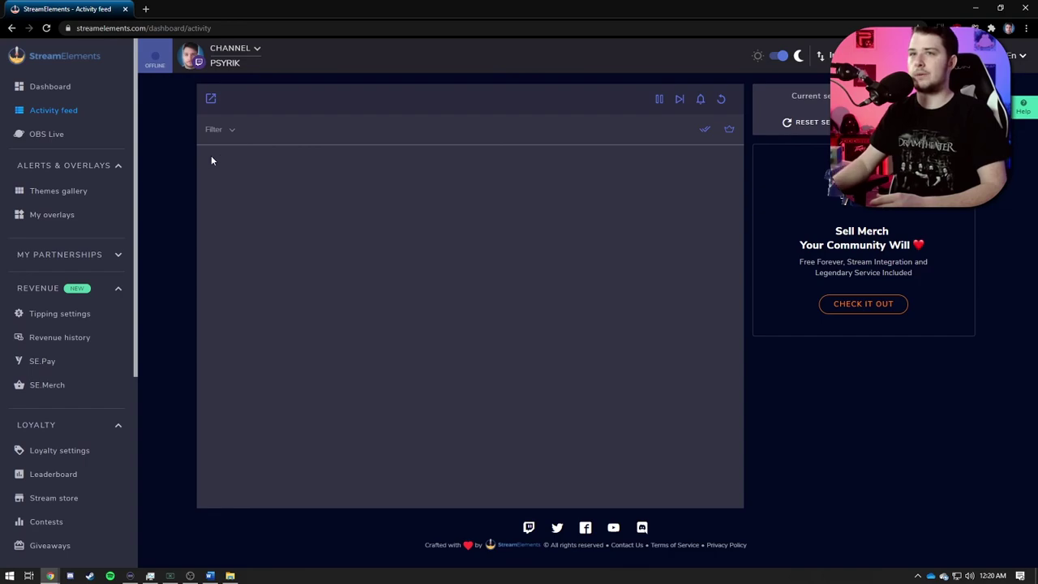
click(46, 133)
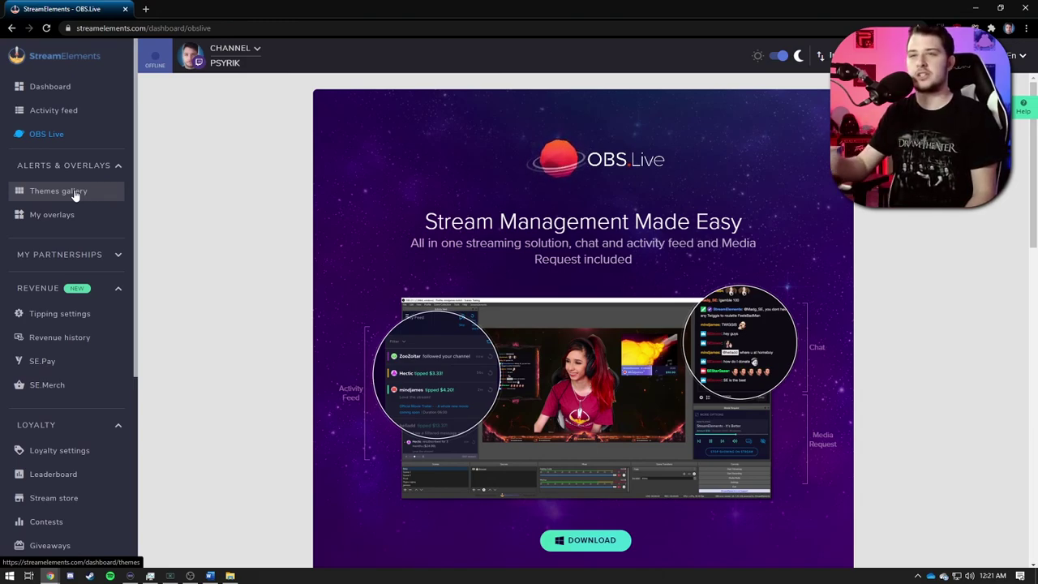
Browse the themes gallery and preview several scenes of the Royal Green Super Theme, including Starting Soon
click(48, 196)
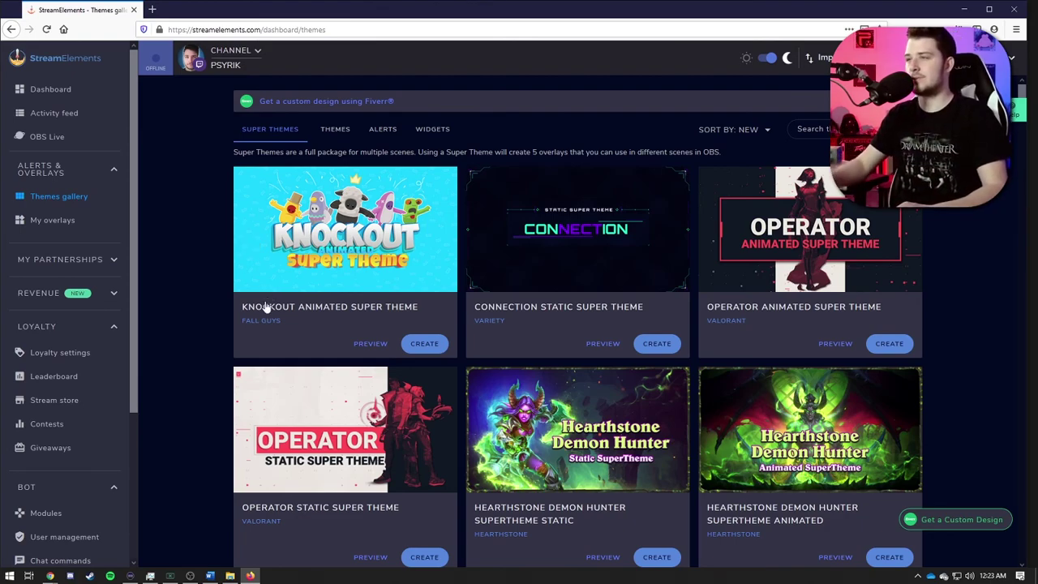
scroll(267, 305, down, 8)
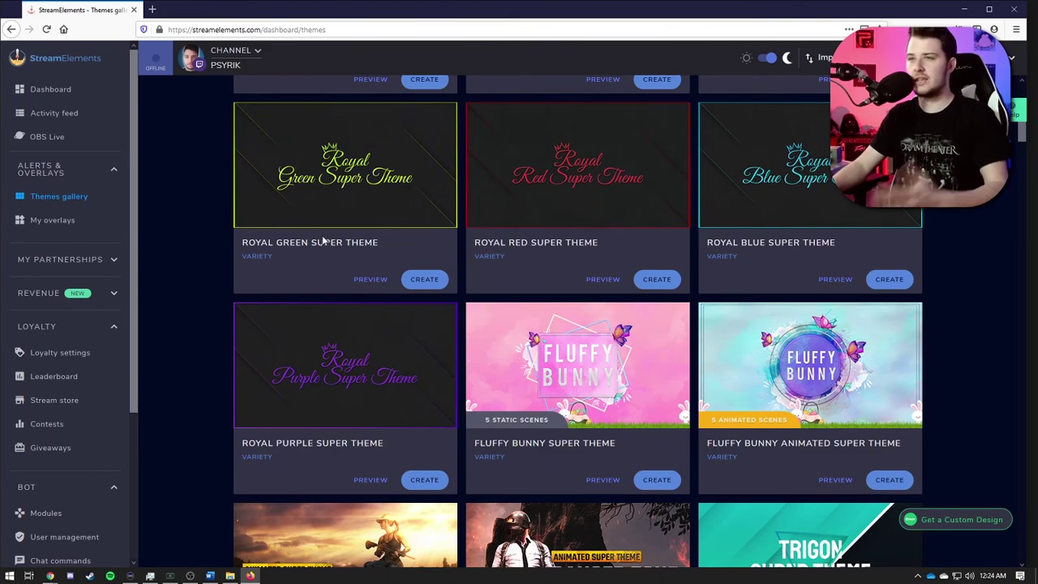
click(323, 241)
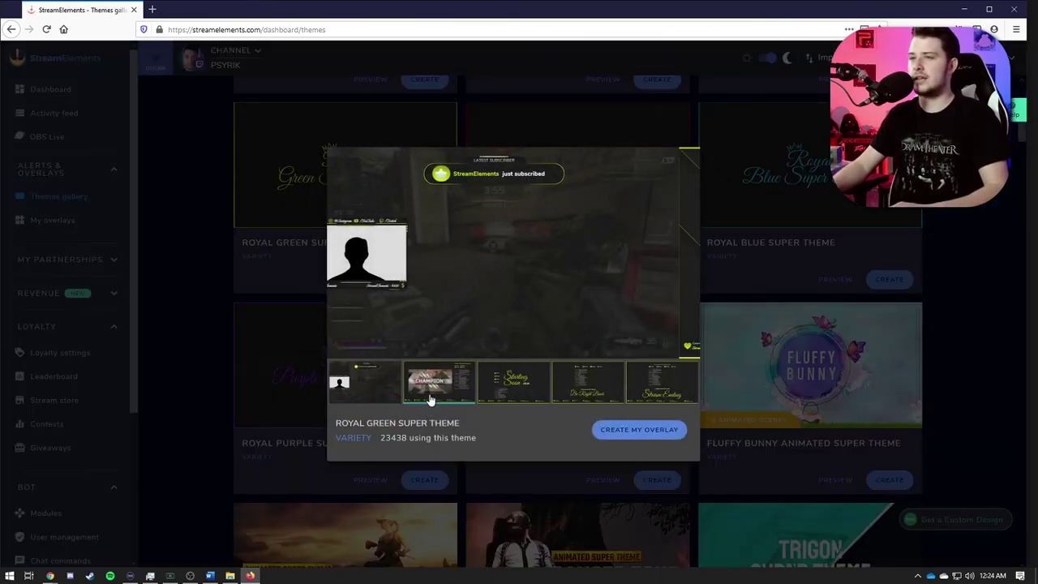
click(500, 398)
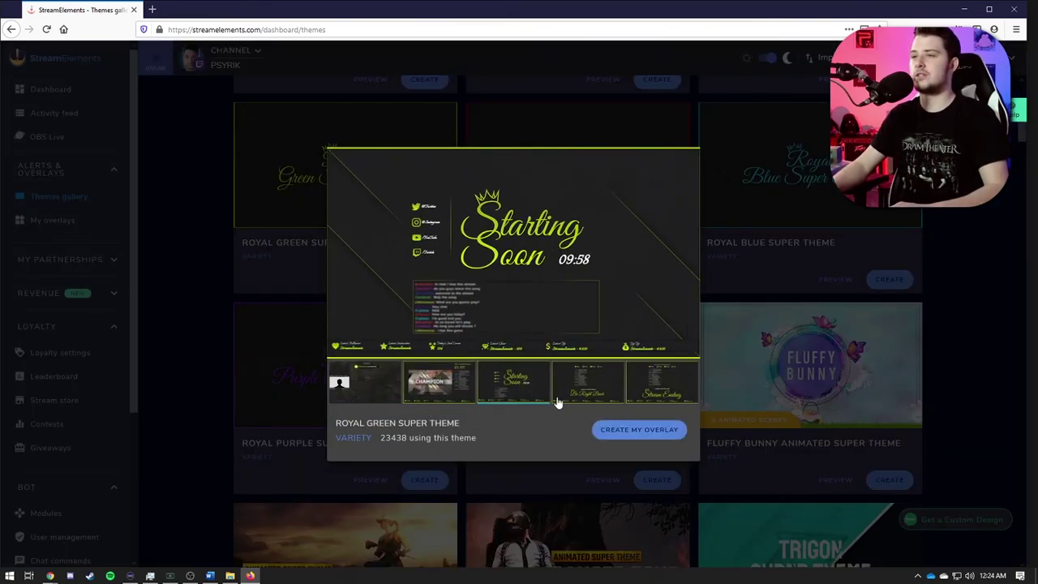
click(559, 400)
mouse_move(684, 174)
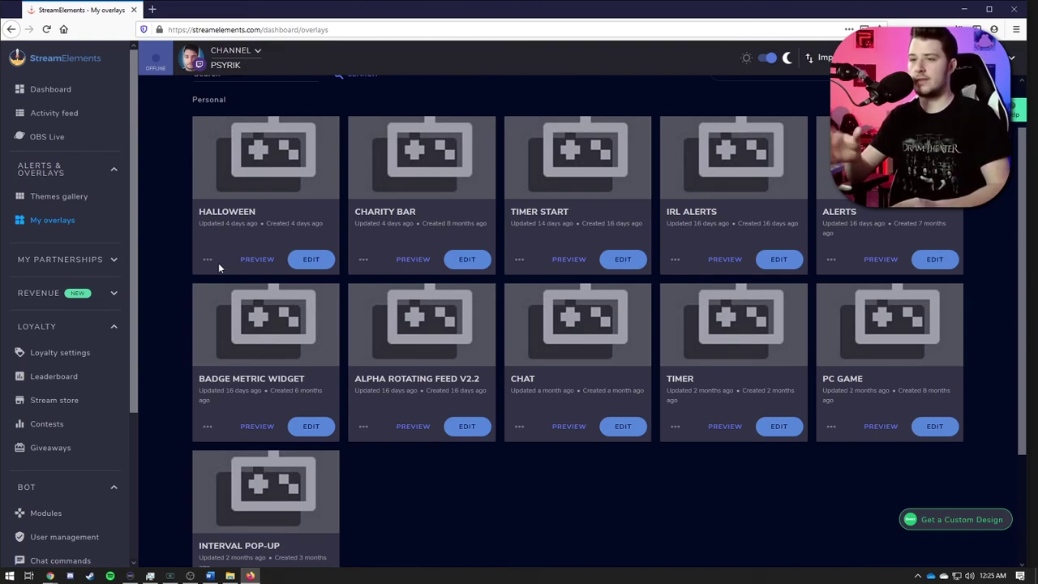
Look at the partnership programs, then review the tip page layout and its tipping settings
click(113, 261)
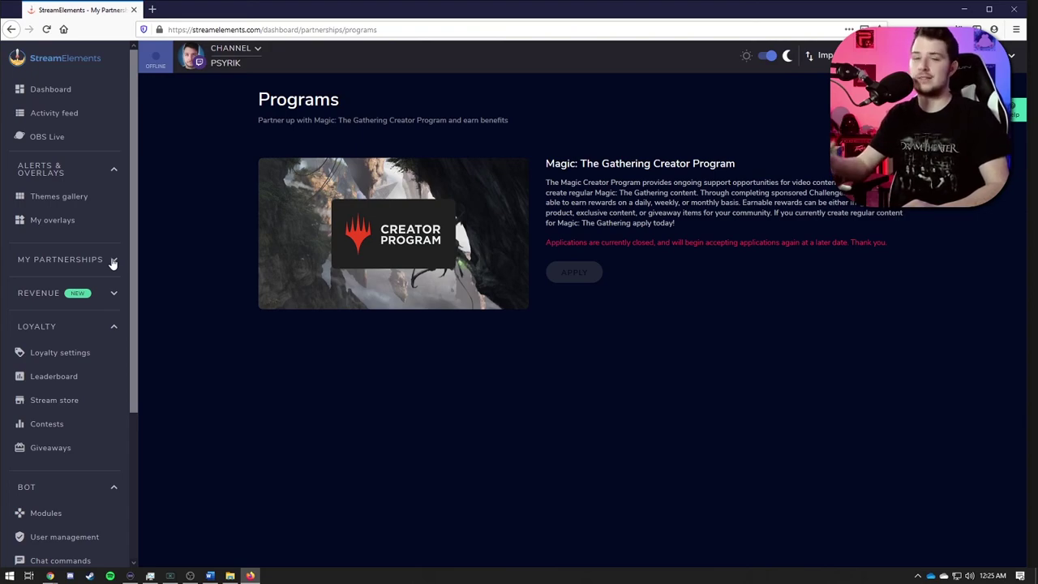
click(103, 292)
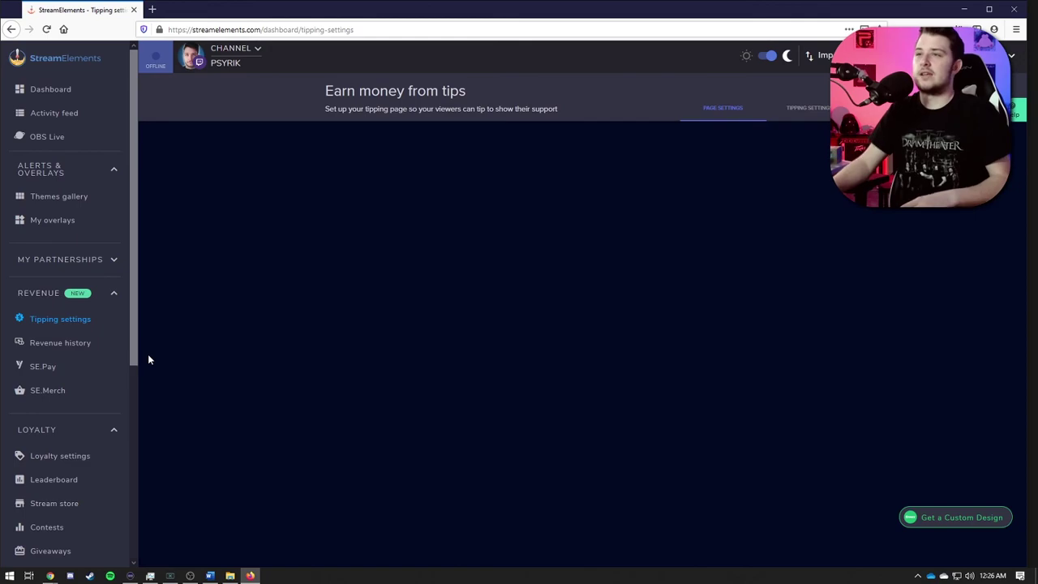
scroll(289, 301, down, 1)
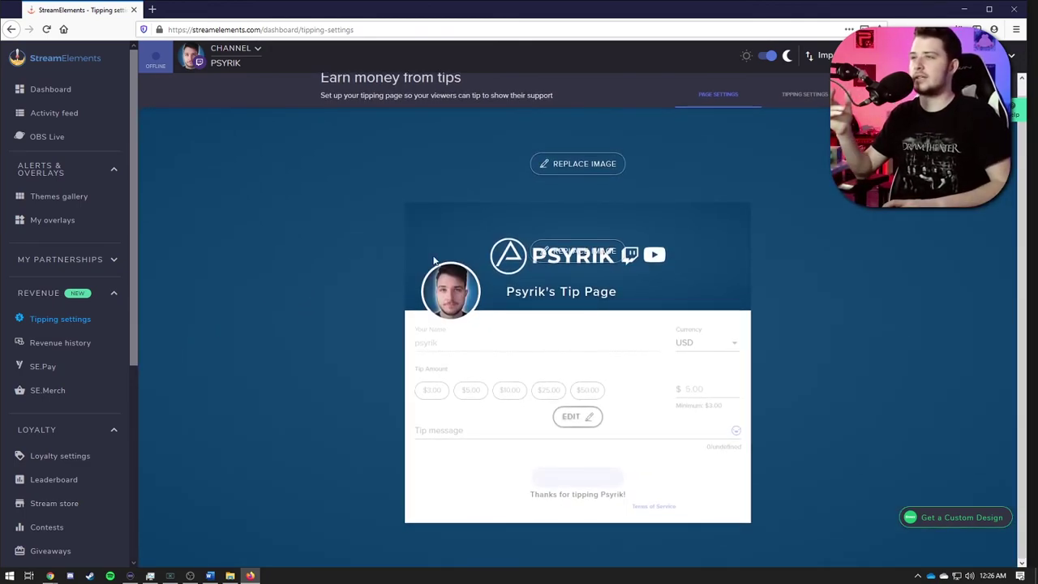
click(803, 94)
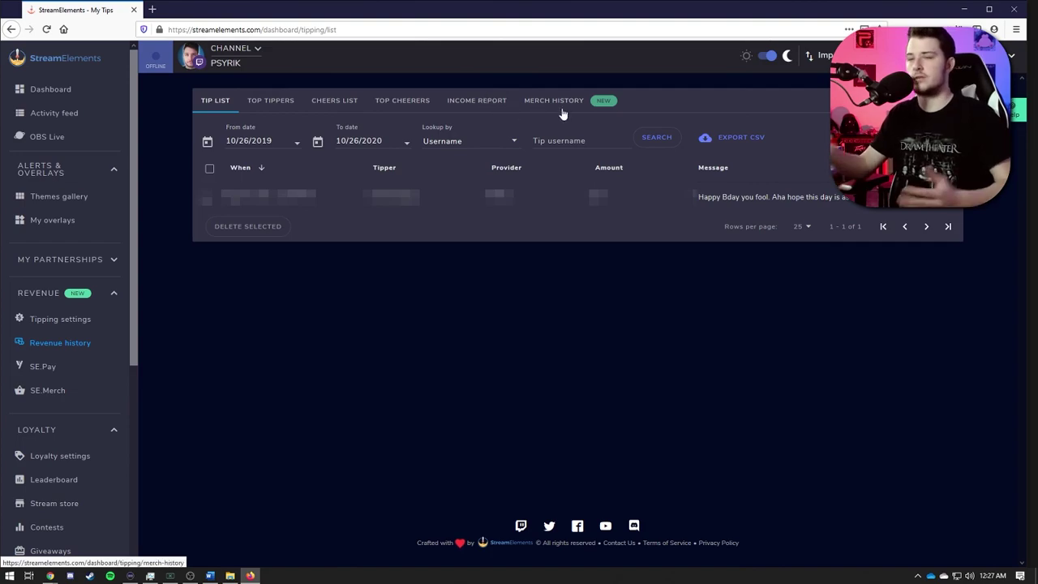
Review the SE.Pay overview and the SE.Merch items, dismissing the choice of merch types for a new item
click(43, 365)
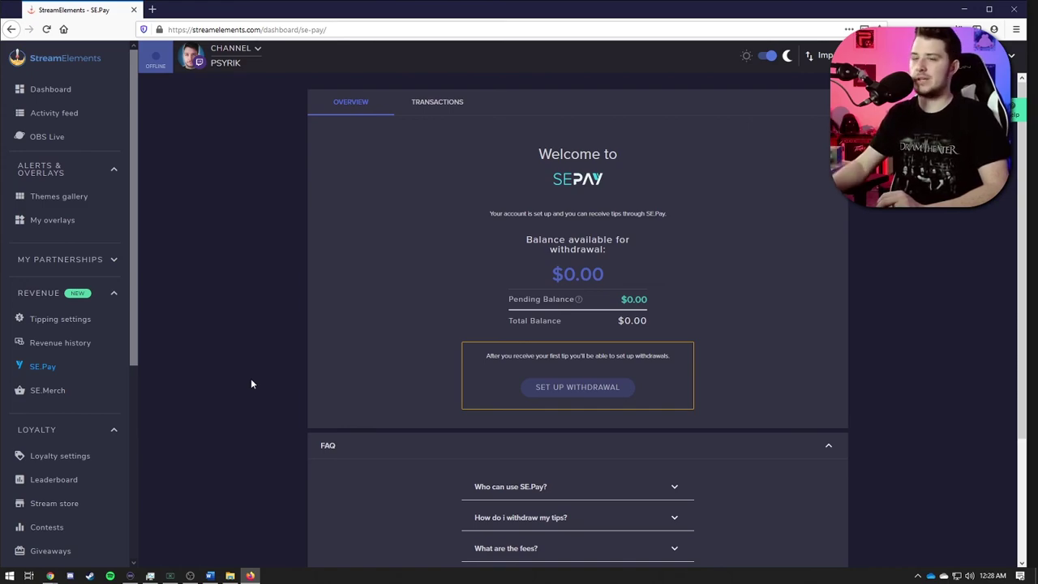
click(89, 394)
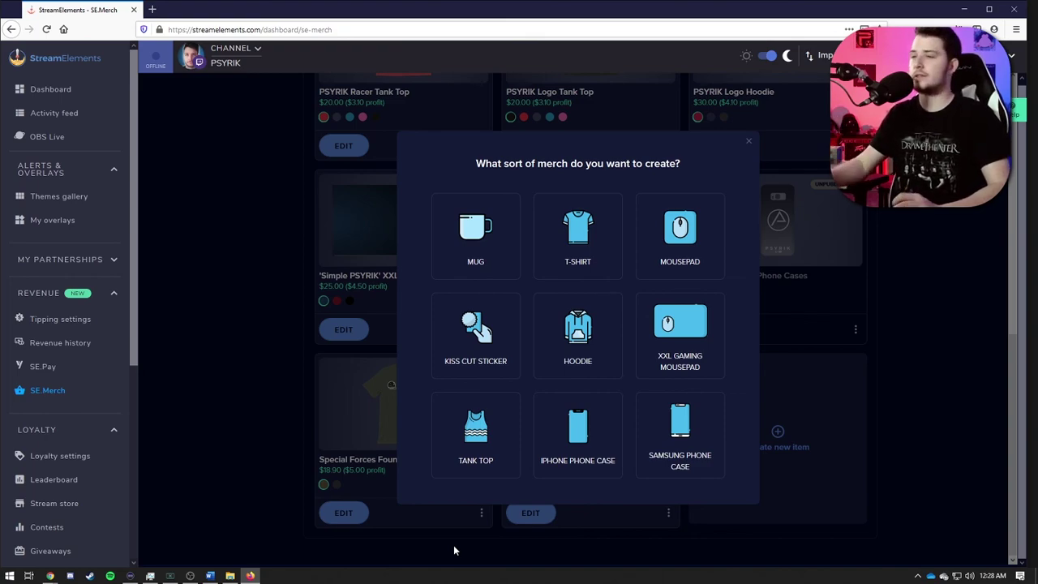
click(455, 550)
Go through the loyalty pages, including loyalty settings, stream store, contests and giveaways
scroll(85, 339, down, 3)
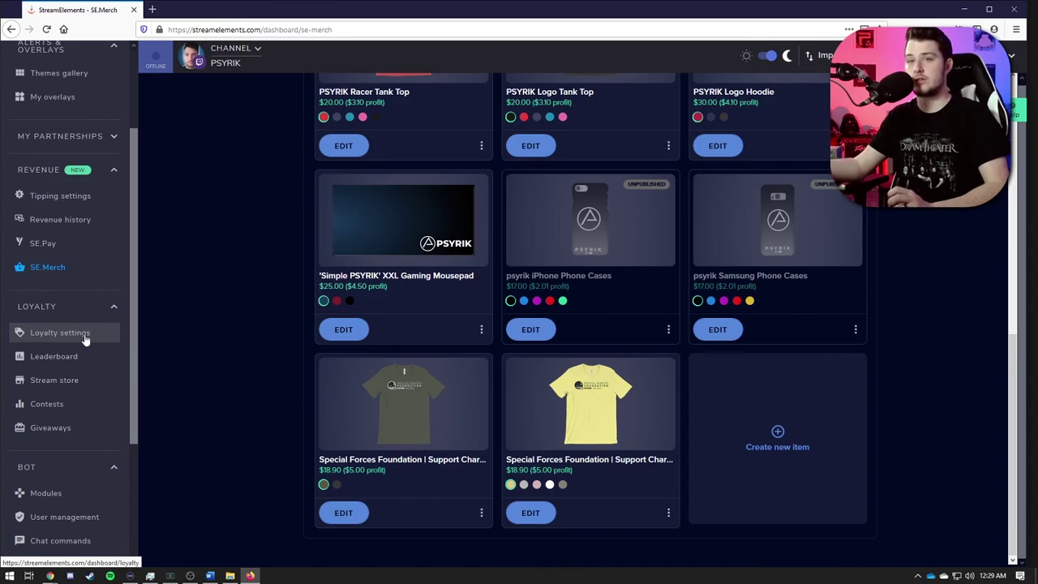
click(85, 339)
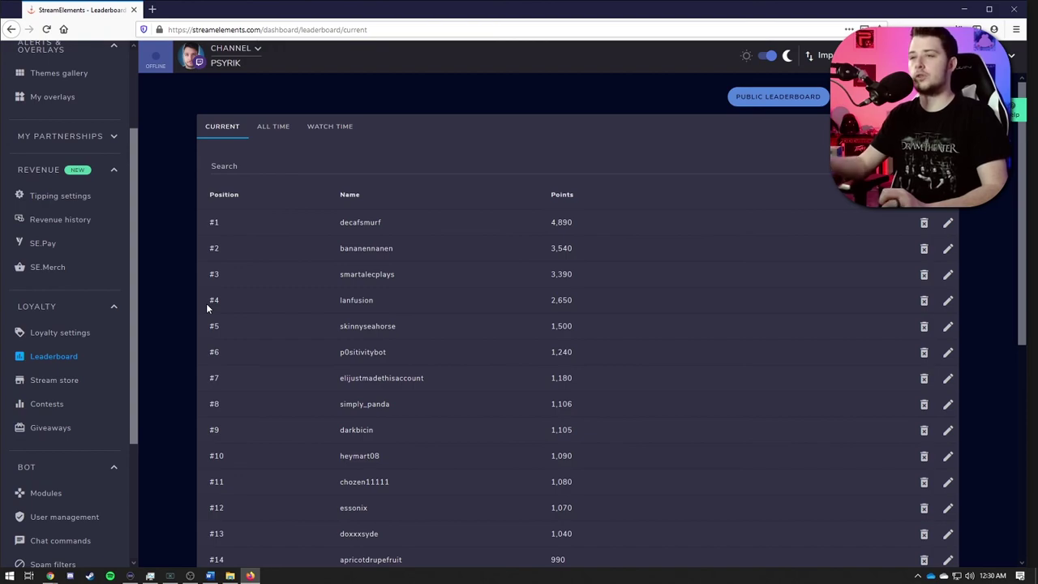
click(49, 380)
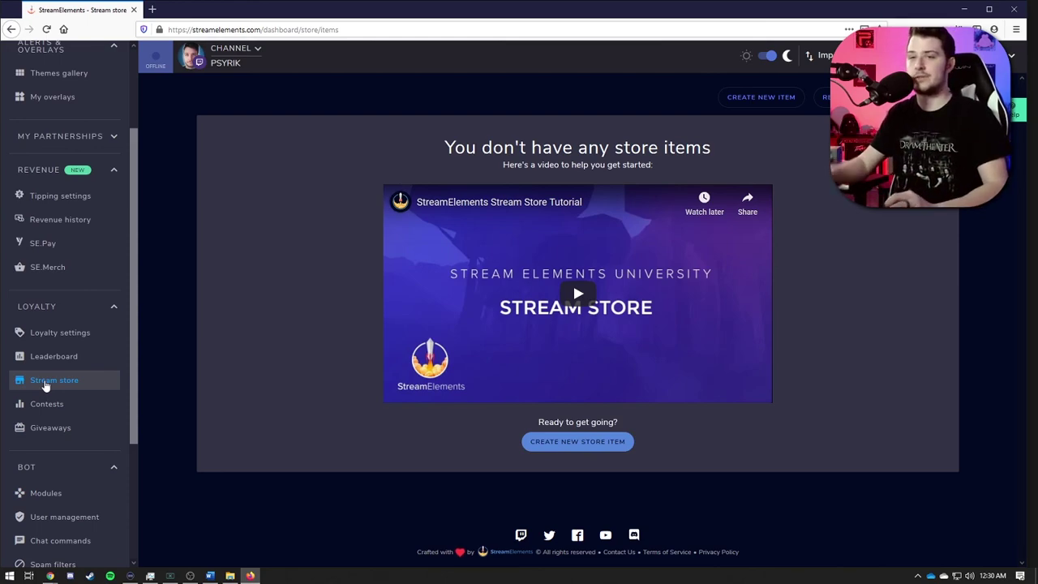
click(46, 403)
click(91, 432)
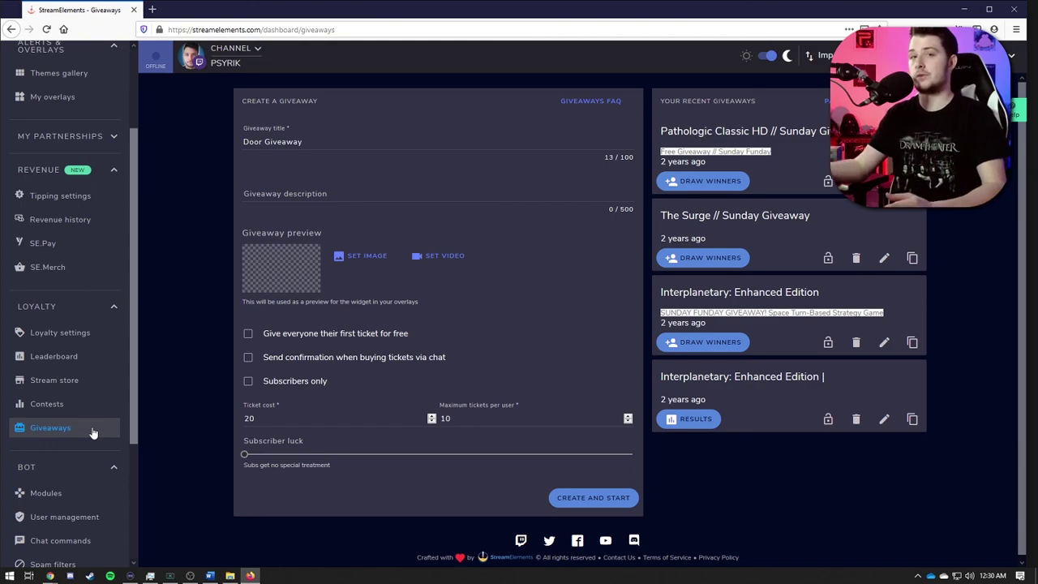
Examine the list of bot modules, expanding and collapsing the Chat alerts module's details
scroll(93, 434, down, 3)
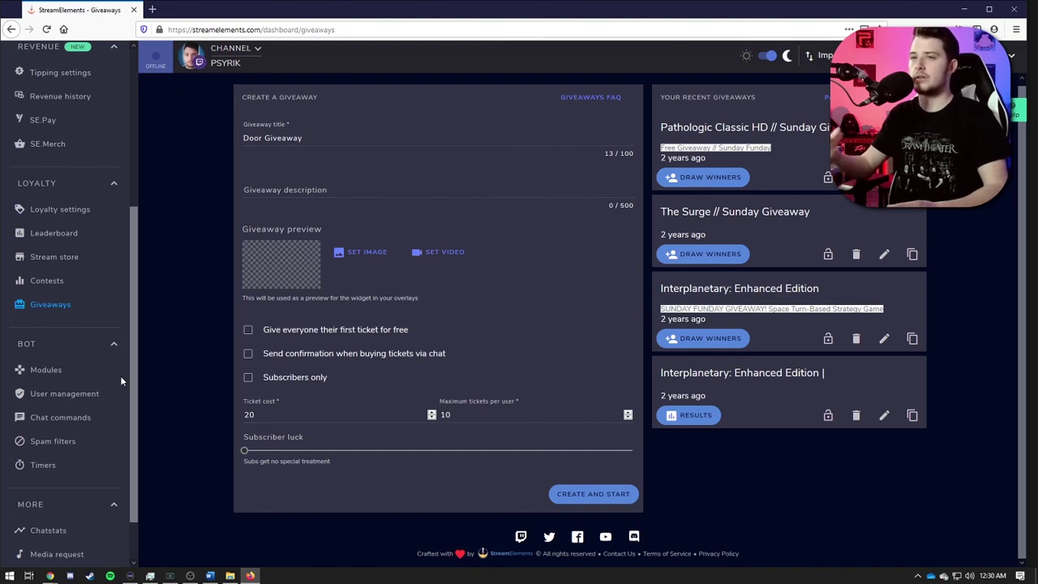
click(86, 379)
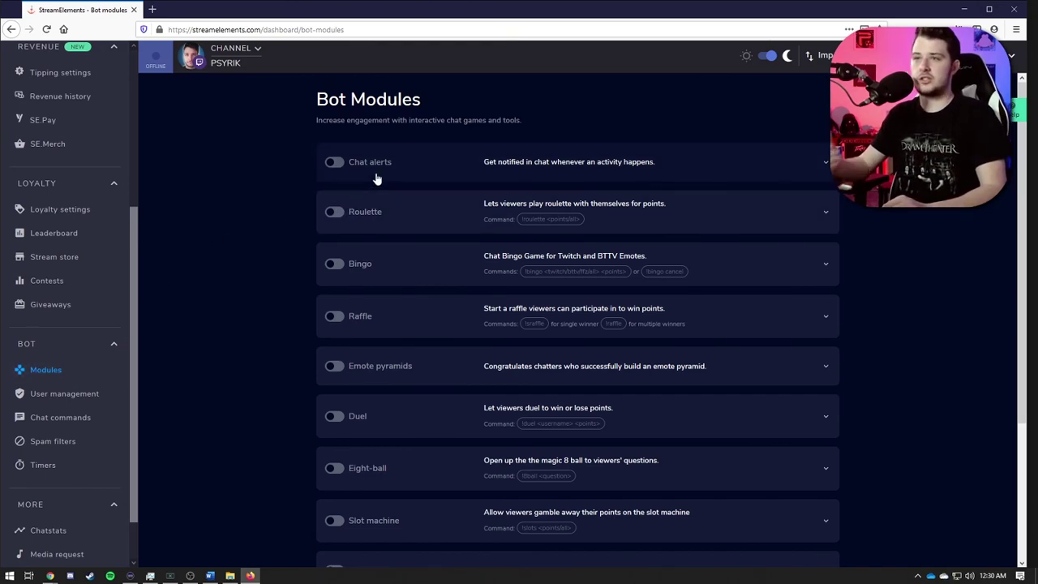
scroll(397, 235, down, 3)
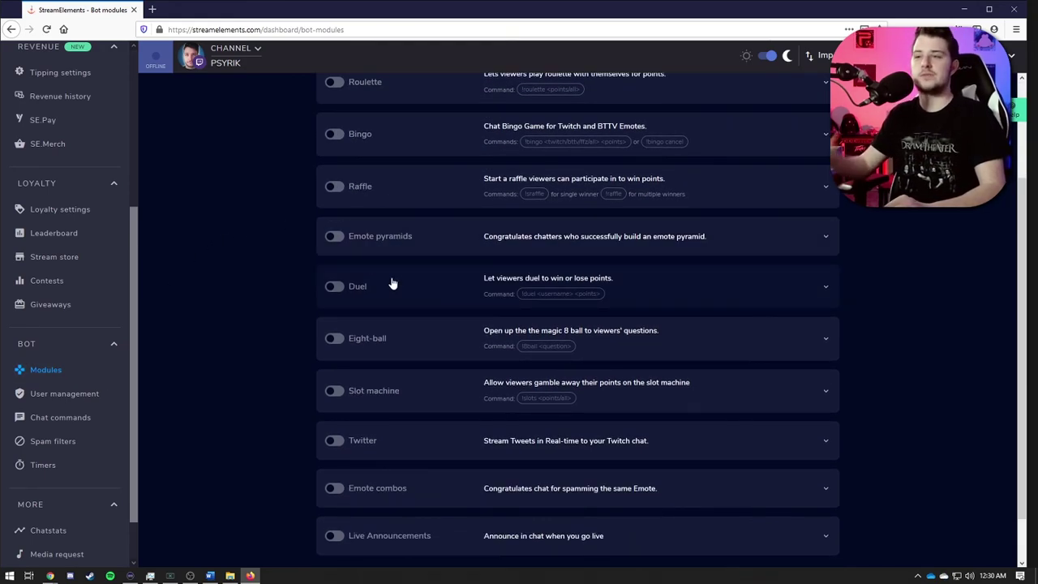
scroll(418, 454, up, 3)
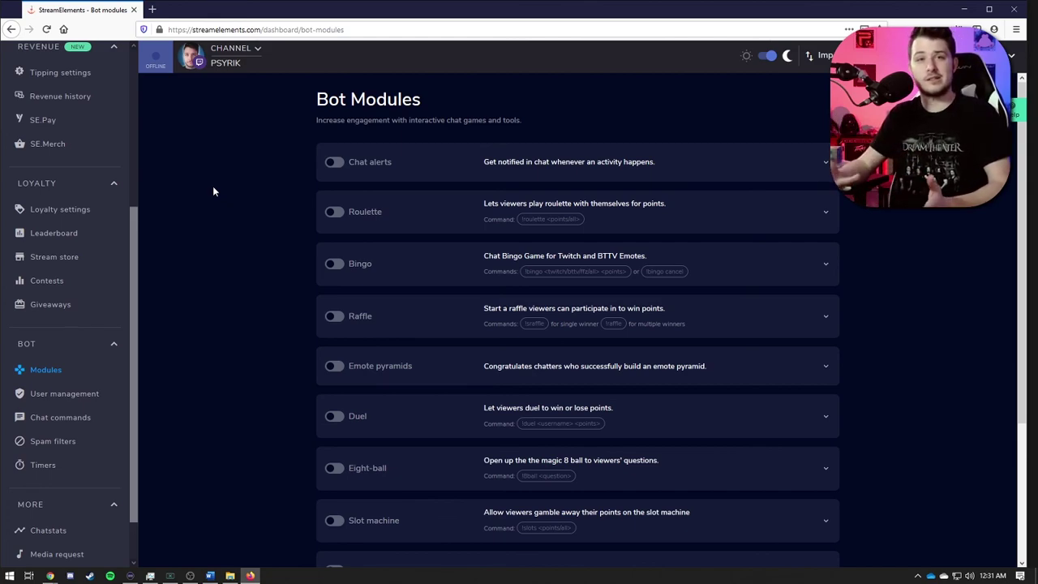
click(824, 177)
click(823, 176)
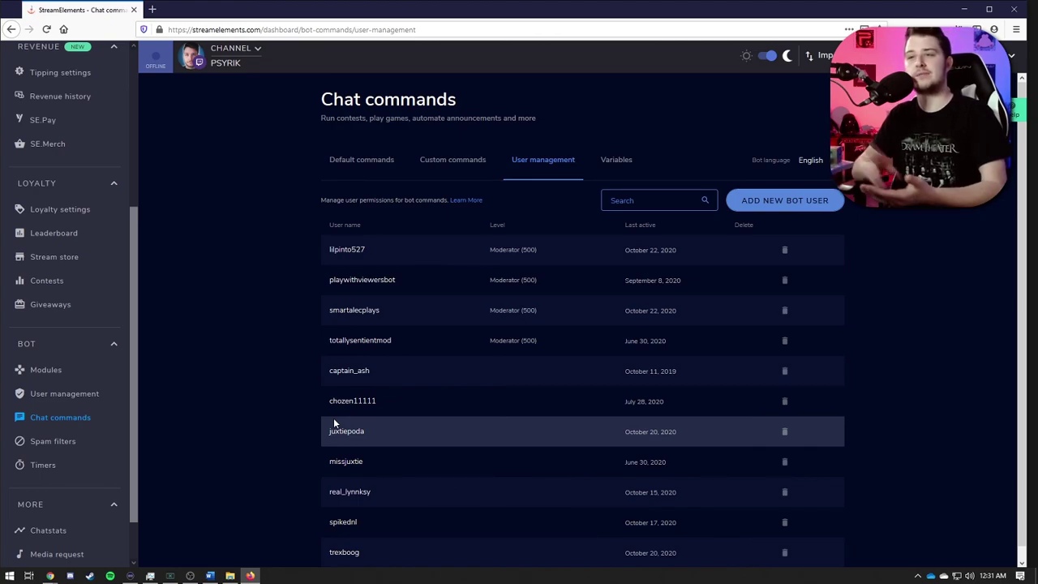
Review the chat bot's user management list and its default commands down to the Super moderator group
scroll(334, 417, down, 1)
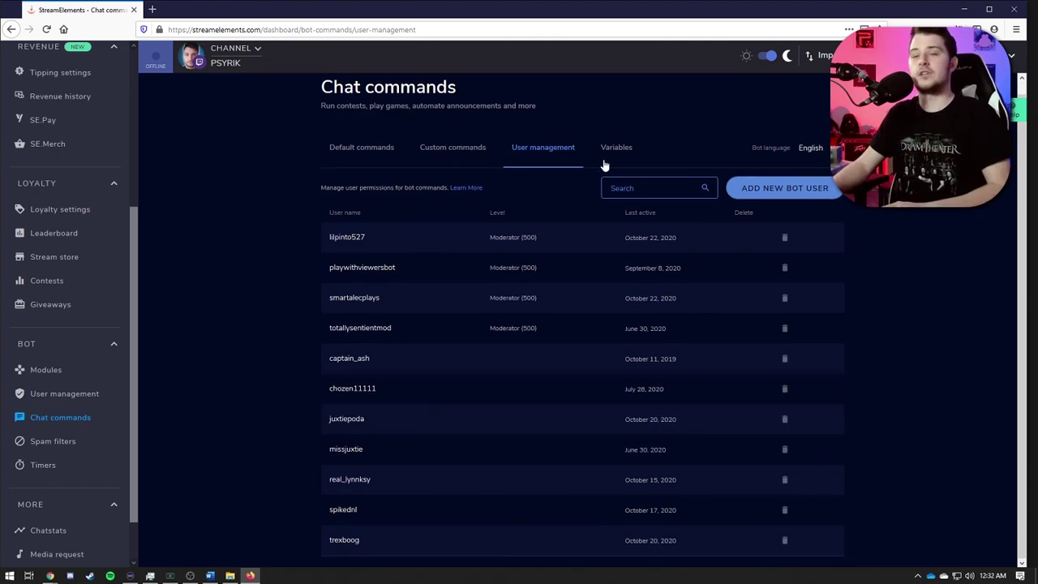
click(347, 149)
scroll(486, 361, down, 10)
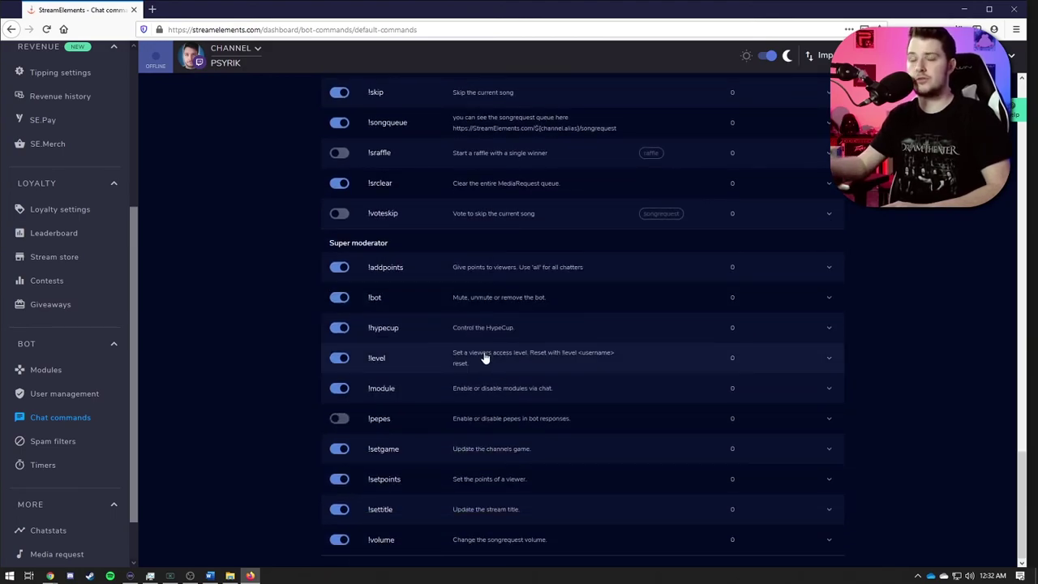
scroll(487, 358, up, 3)
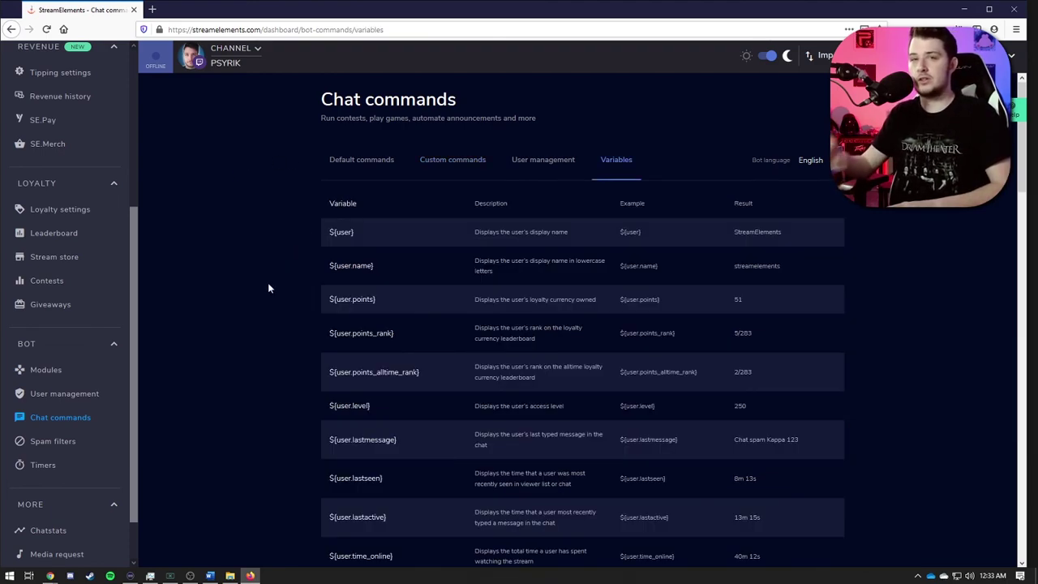
Examine the chat command variables, highlighting ${user} as an example
drag(355, 233, 277, 228)
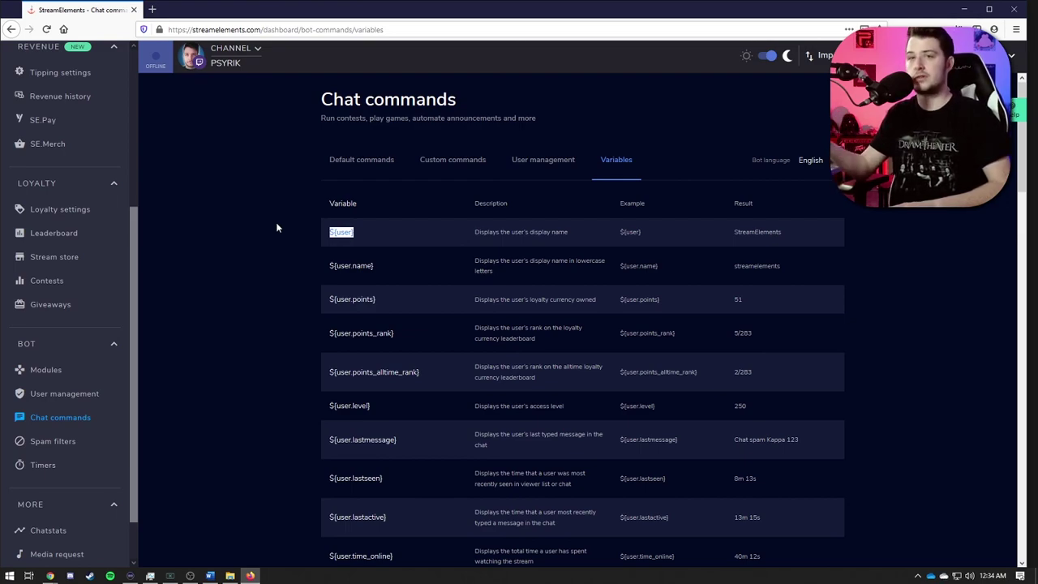
scroll(290, 203, down, 4)
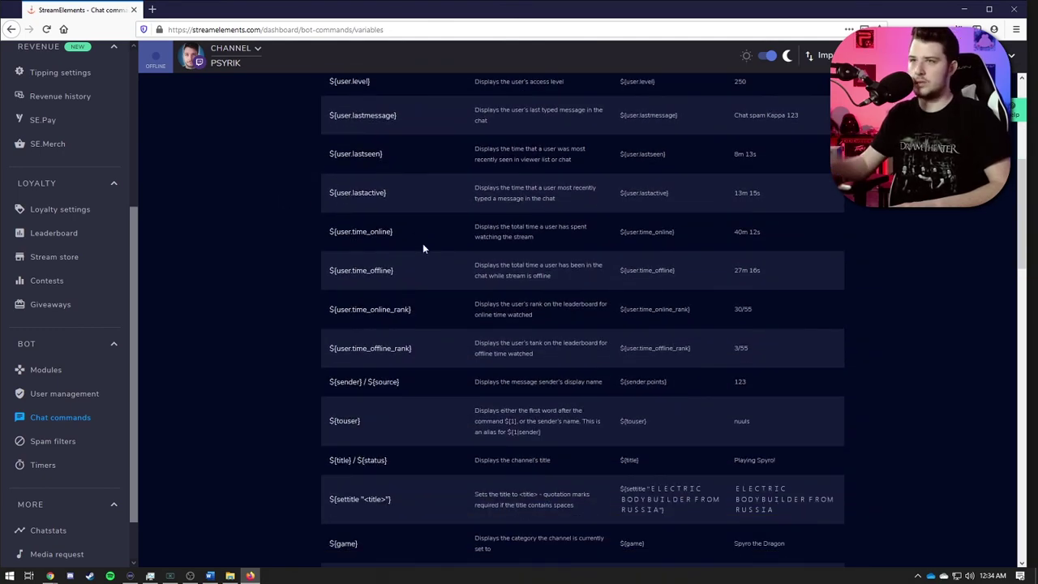
scroll(423, 248, up, 5)
View the bot's spam filters and its message timers
click(44, 445)
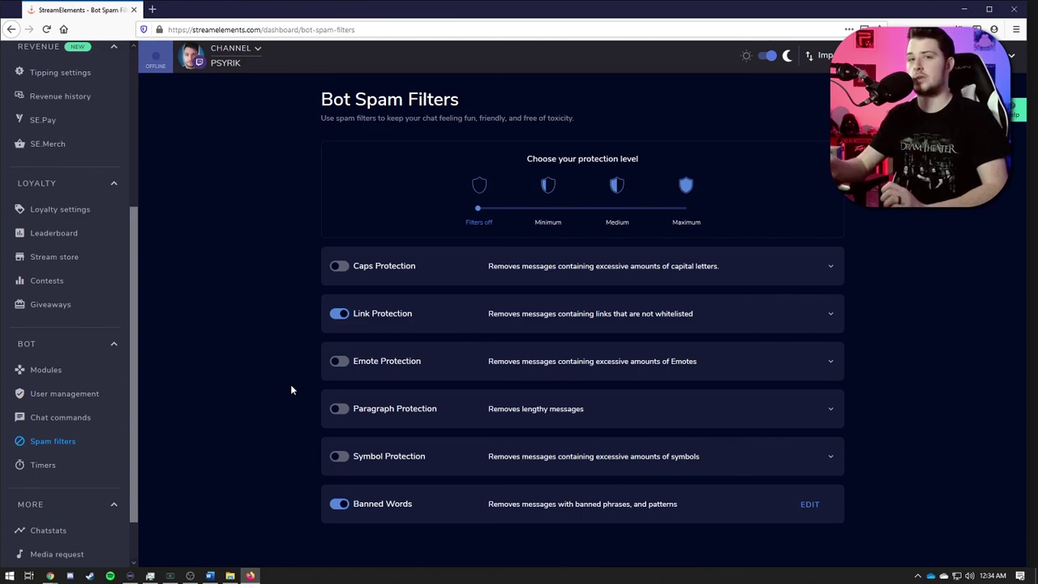
click(106, 465)
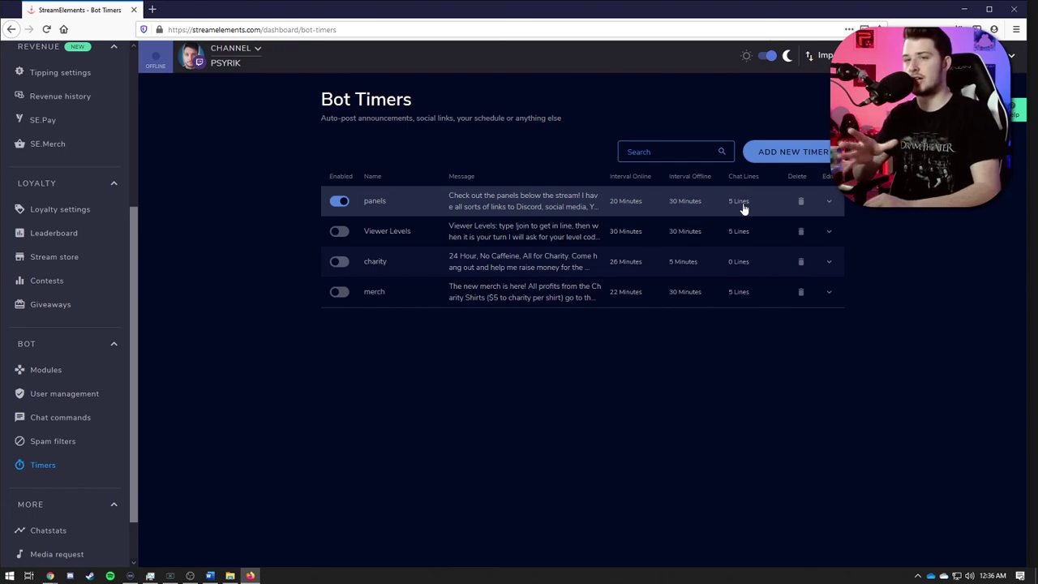
View the media request page and the public profile page settings
scroll(71, 487, down, 1)
click(74, 498)
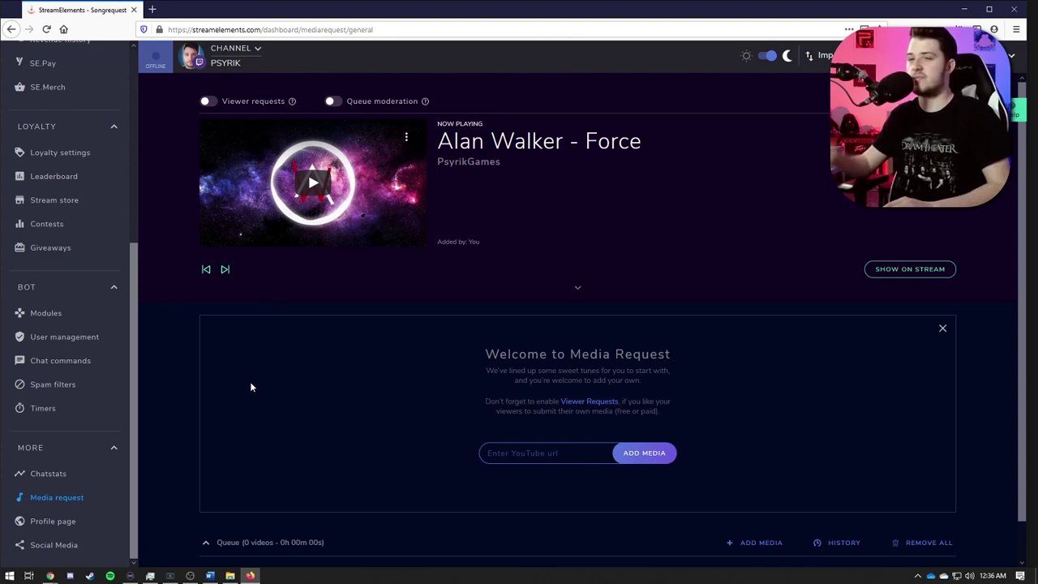
click(97, 526)
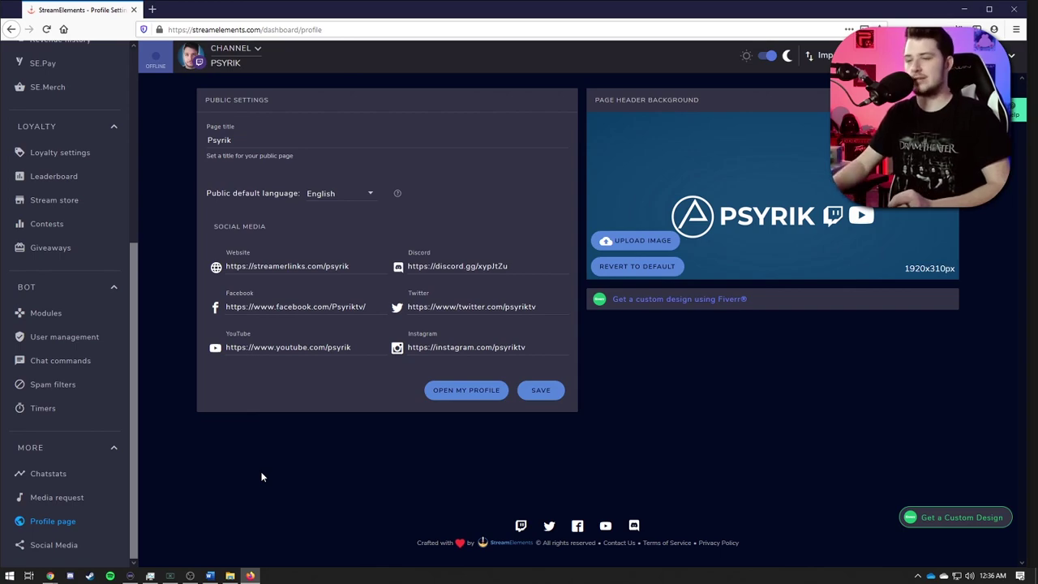
Check the social media automation options for YouTube, Facebook, Discord and Instagram, ending on the automated tweets for Twitter
click(51, 545)
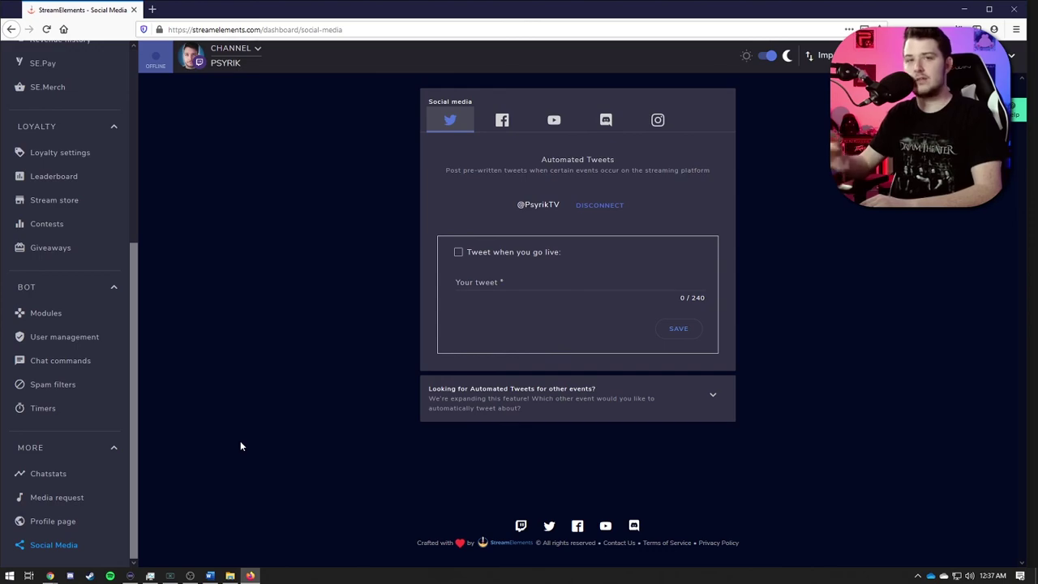
click(548, 126)
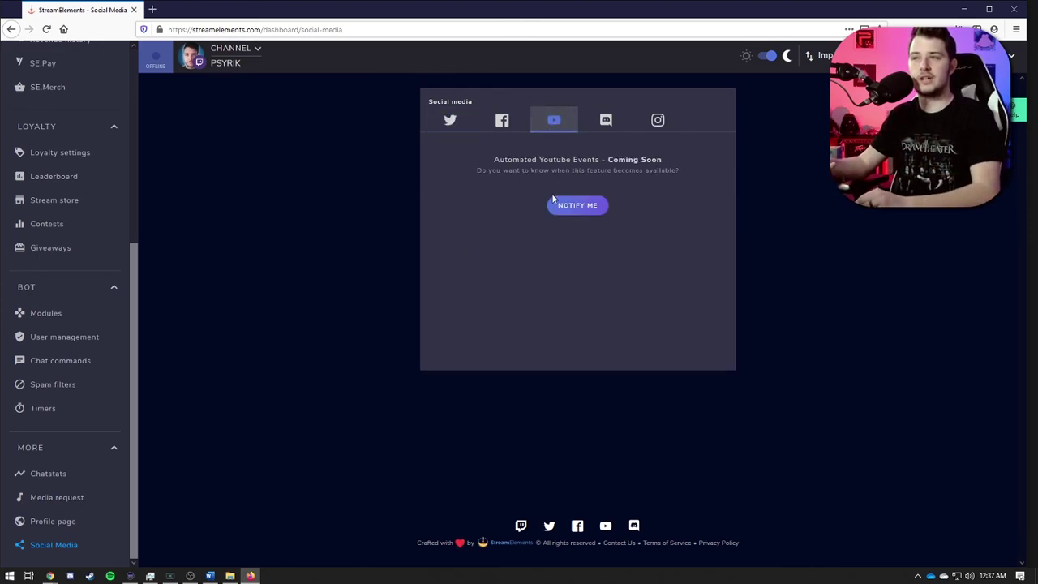
click(516, 130)
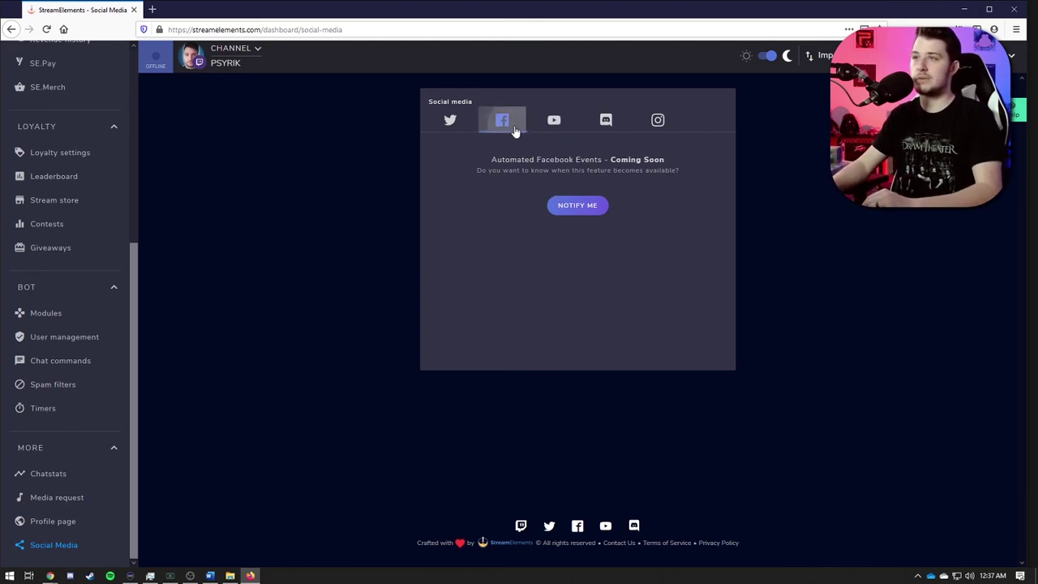
click(621, 130)
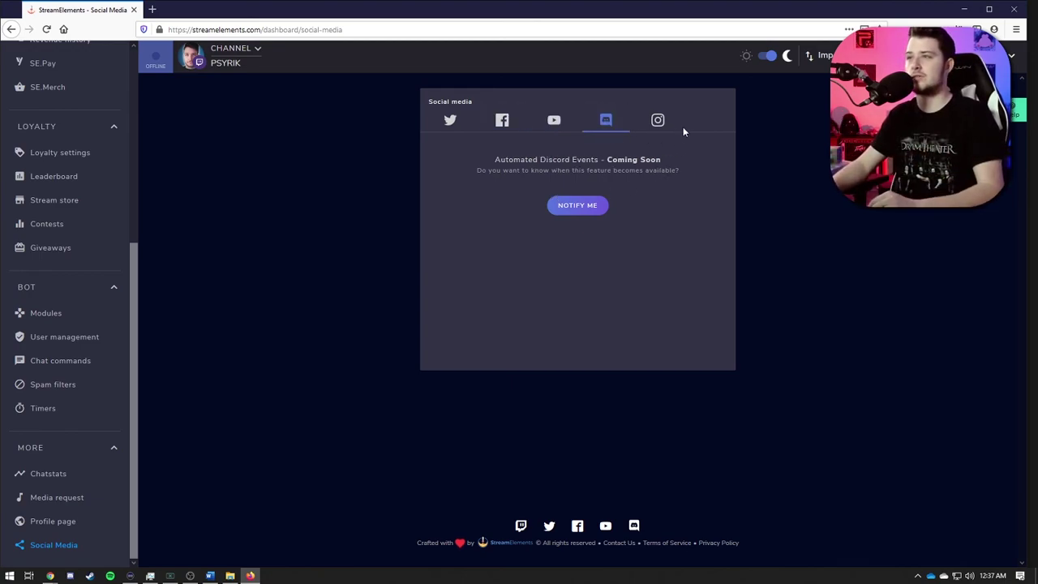
click(661, 133)
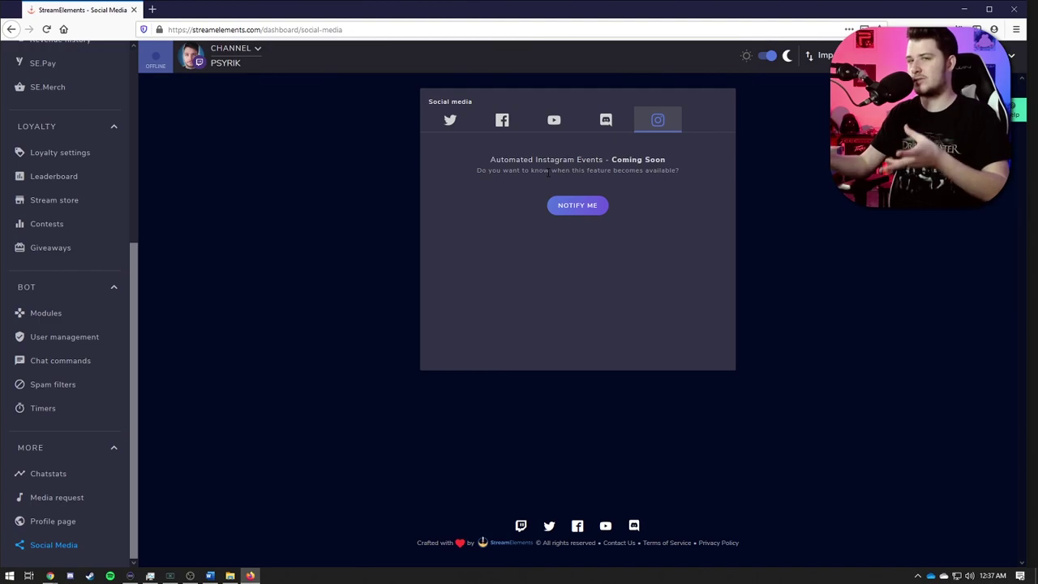
click(455, 118)
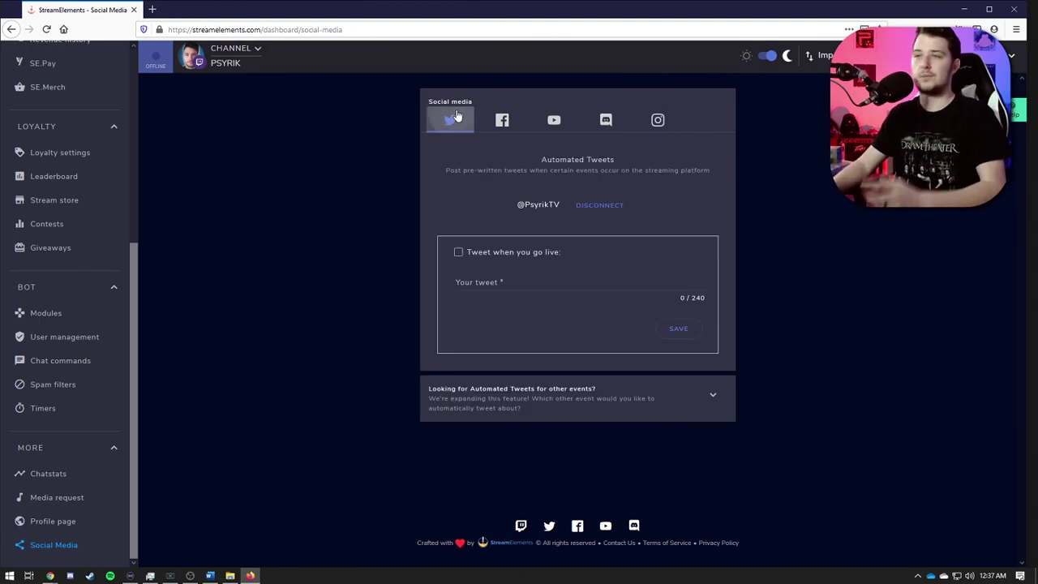